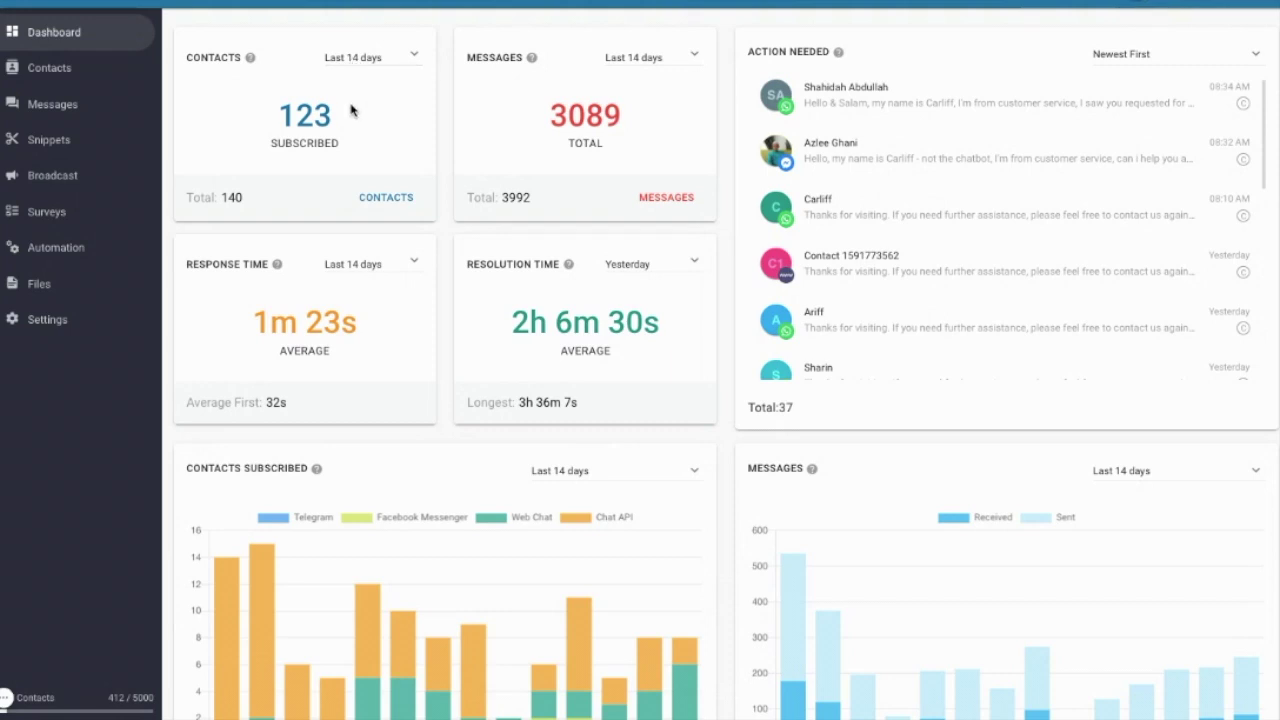
Set the Contacts card period to Last 30 days, after briefly trying Today
left_click(366, 64)
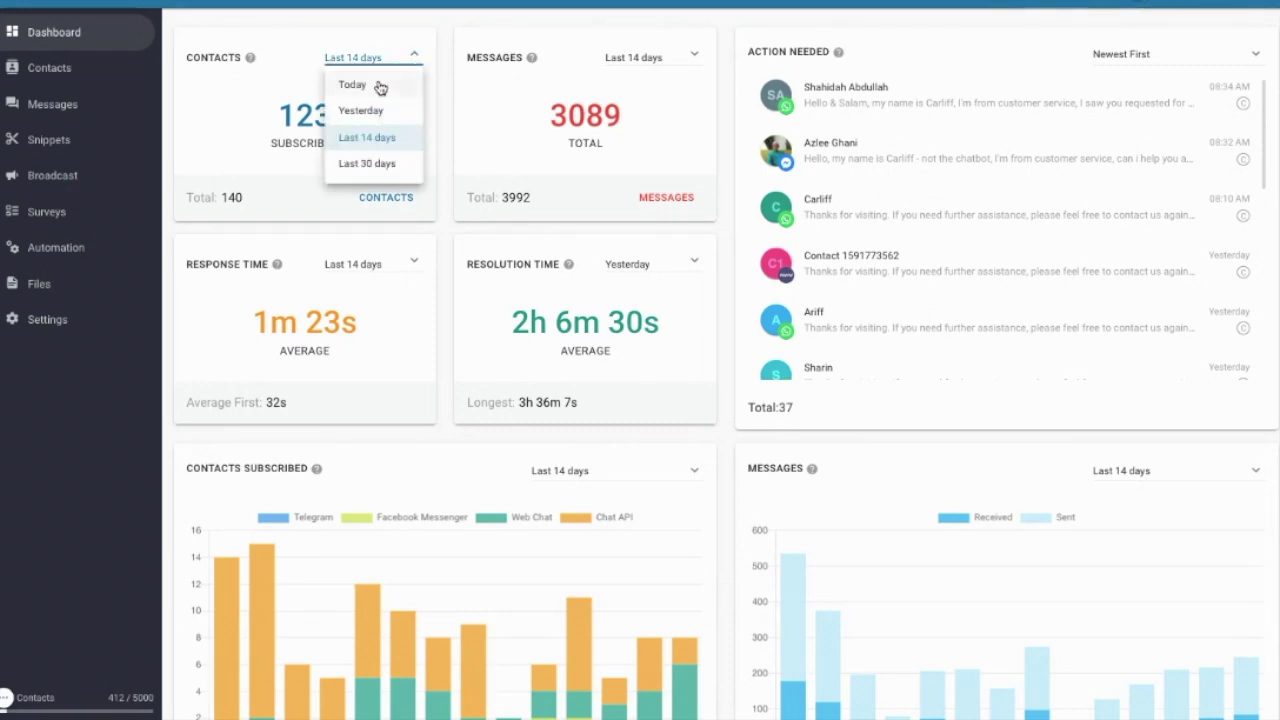
left_click(360, 84)
left_click(369, 57)
left_click(367, 163)
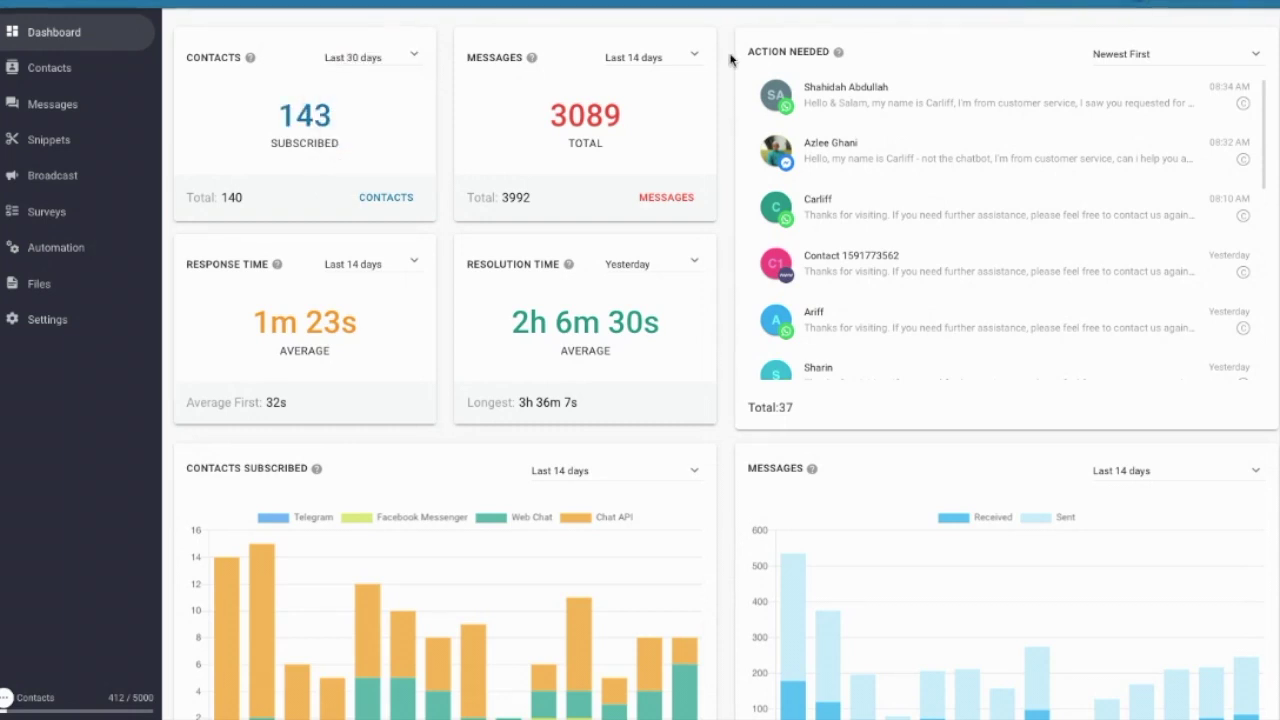
Scroll through the full list of 140 contacts, then move to the message inbox
left_click(55, 76)
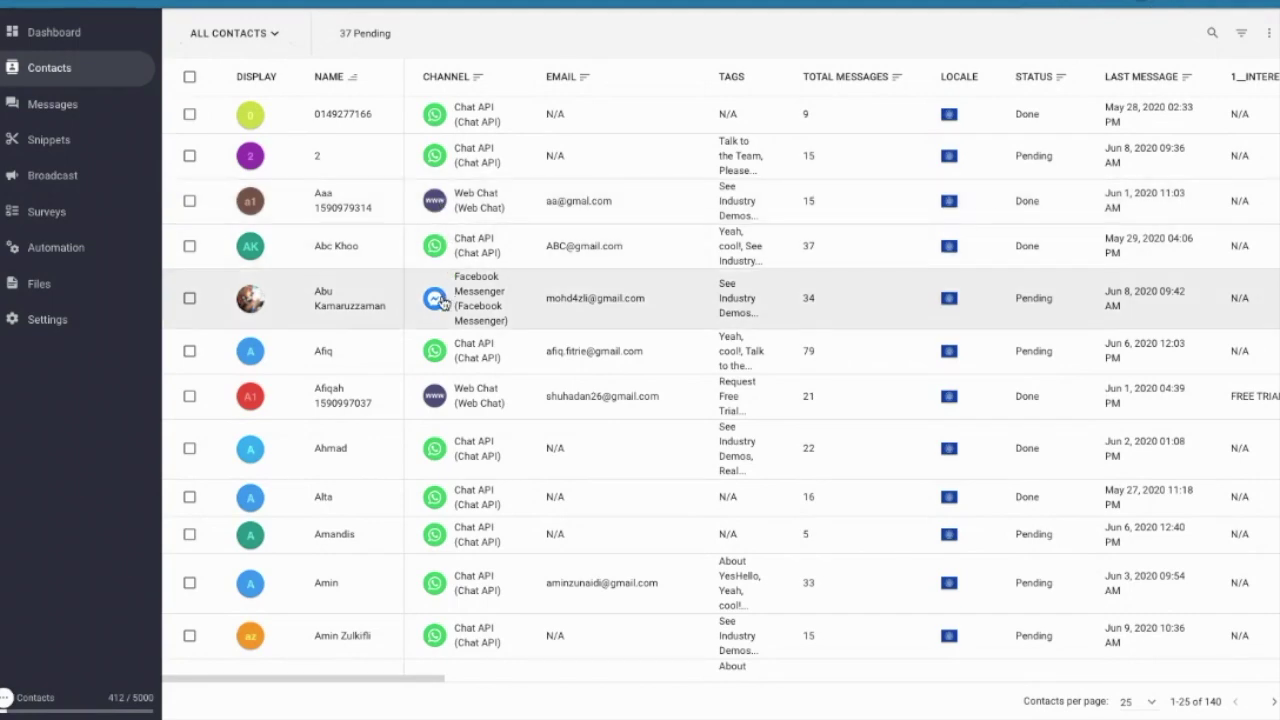
scroll(452, 343, "down", 5)
scroll(471, 355, "down", 2)
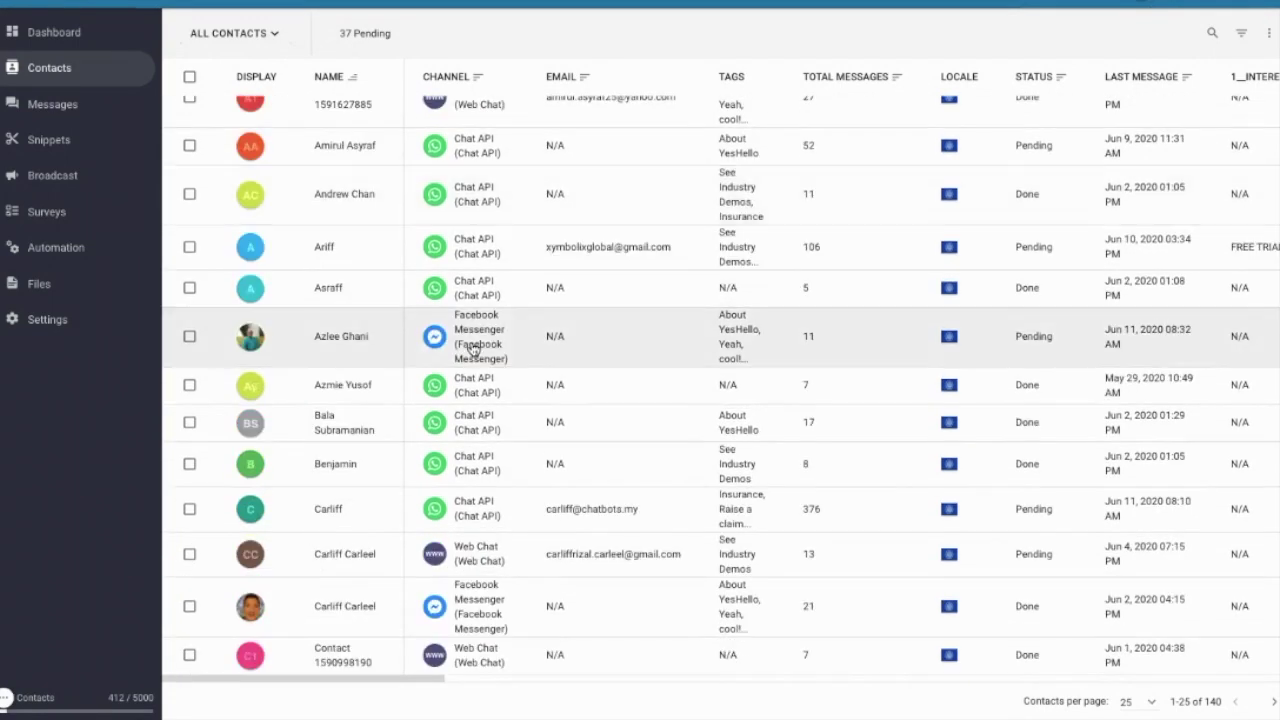
scroll(460, 340, "up", 6)
scroll(450, 337, "up", 1)
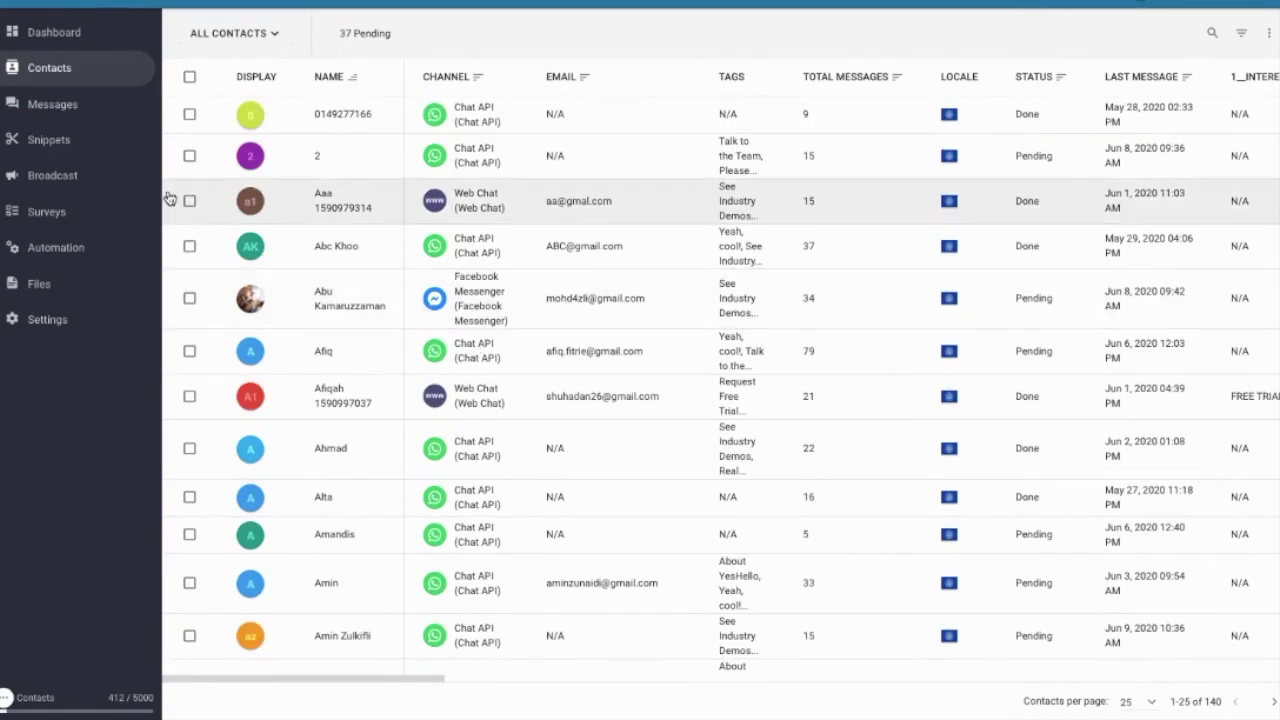
left_click(140, 106)
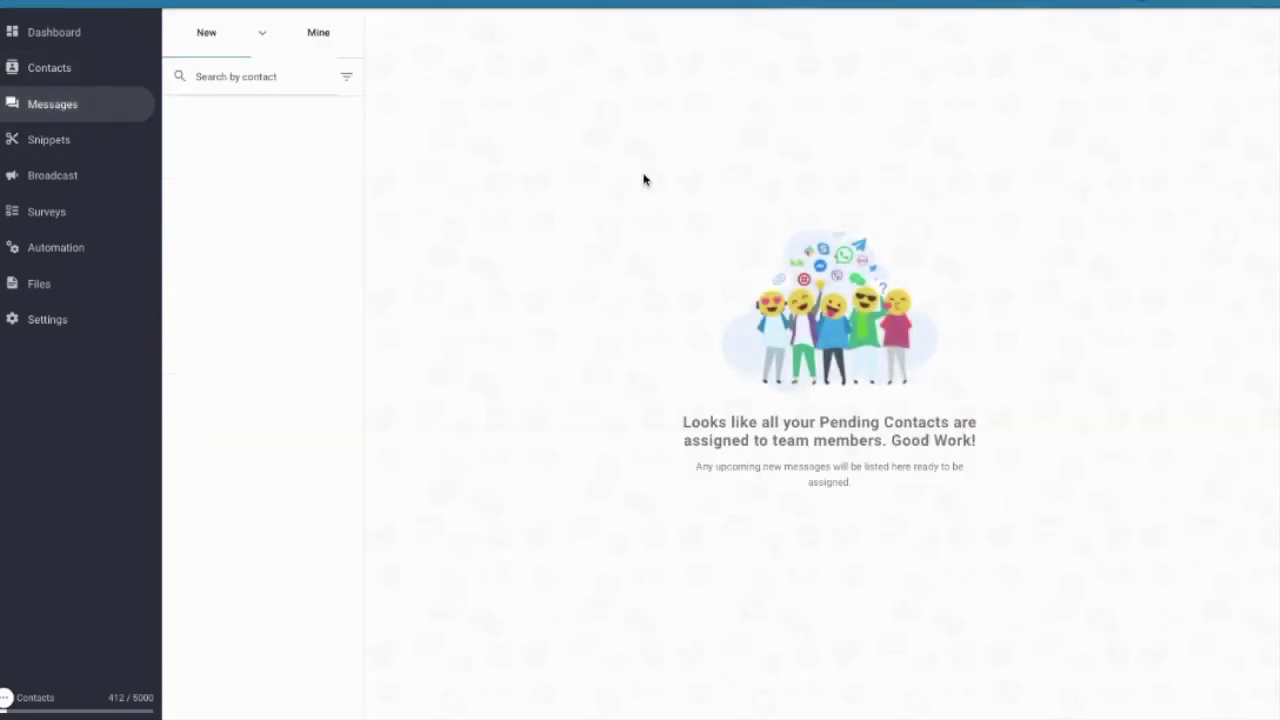
Show the Mine conversations and type 'hello' in the top chat's reply, then delete it
left_click(306, 40)
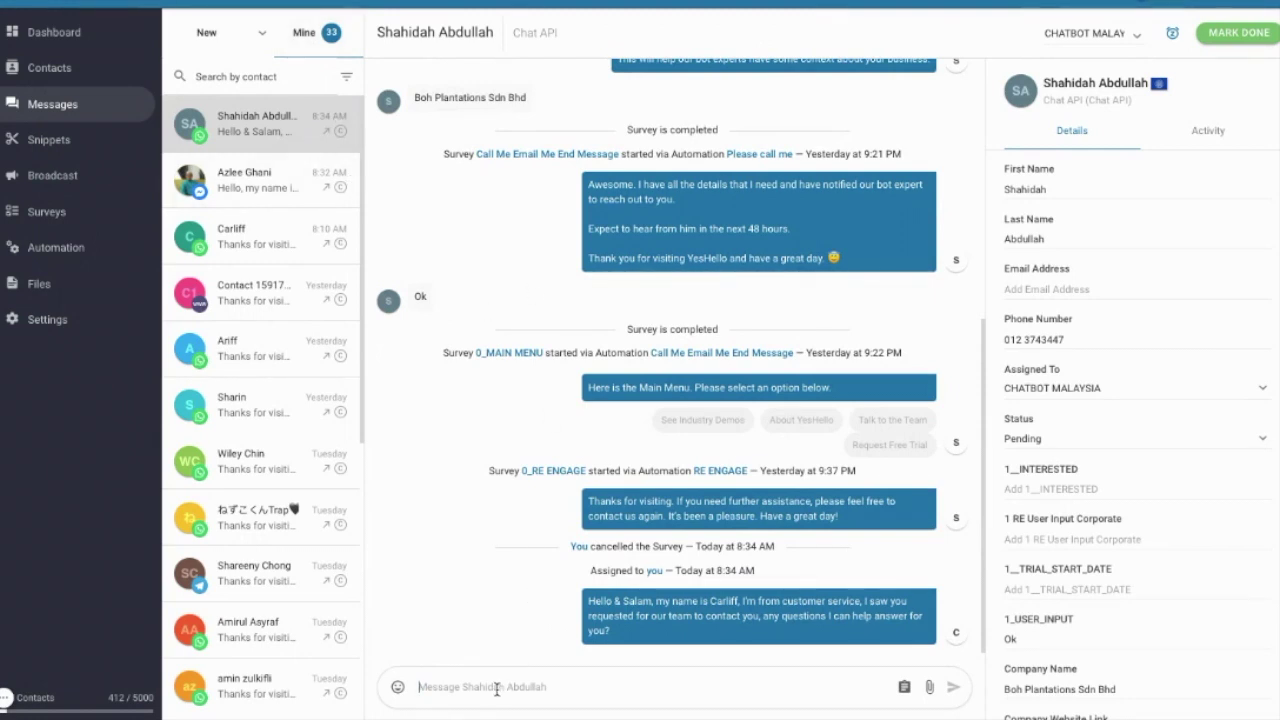
type("hello")
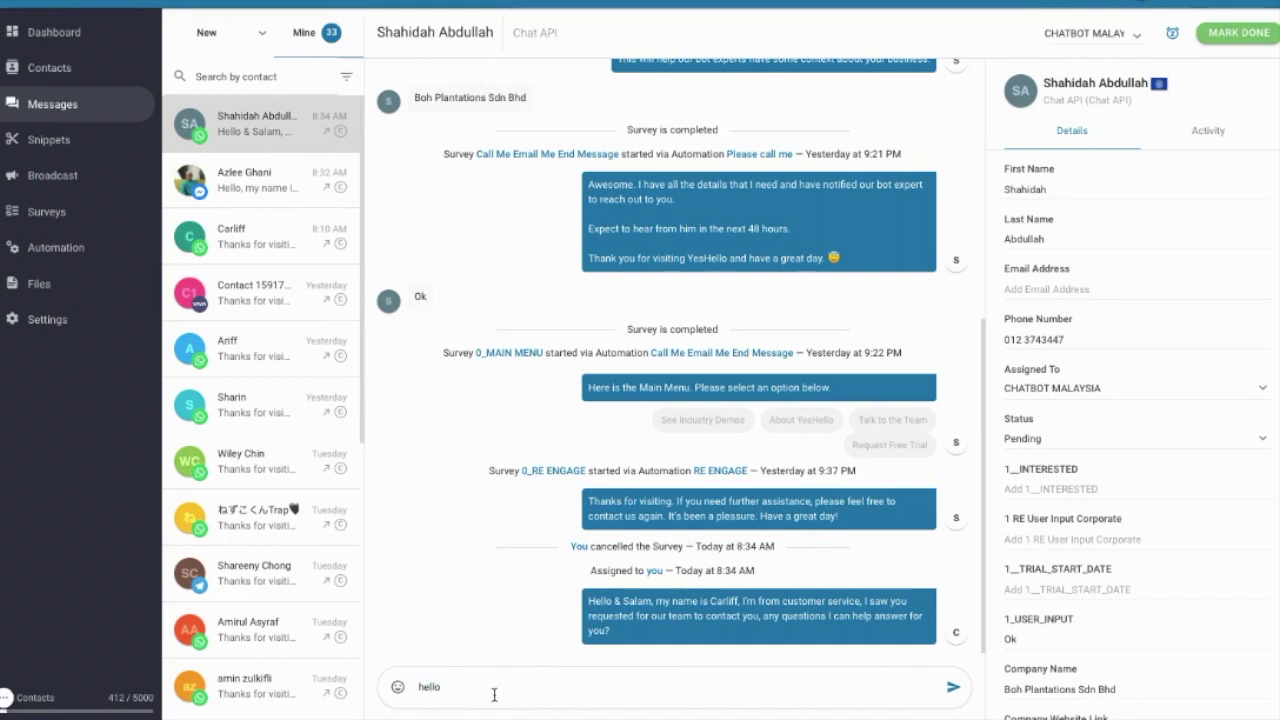
key("BackSpace")
key("BackSpace")
key("BackSpace")
key("BackSpace")
key("BackSpace")
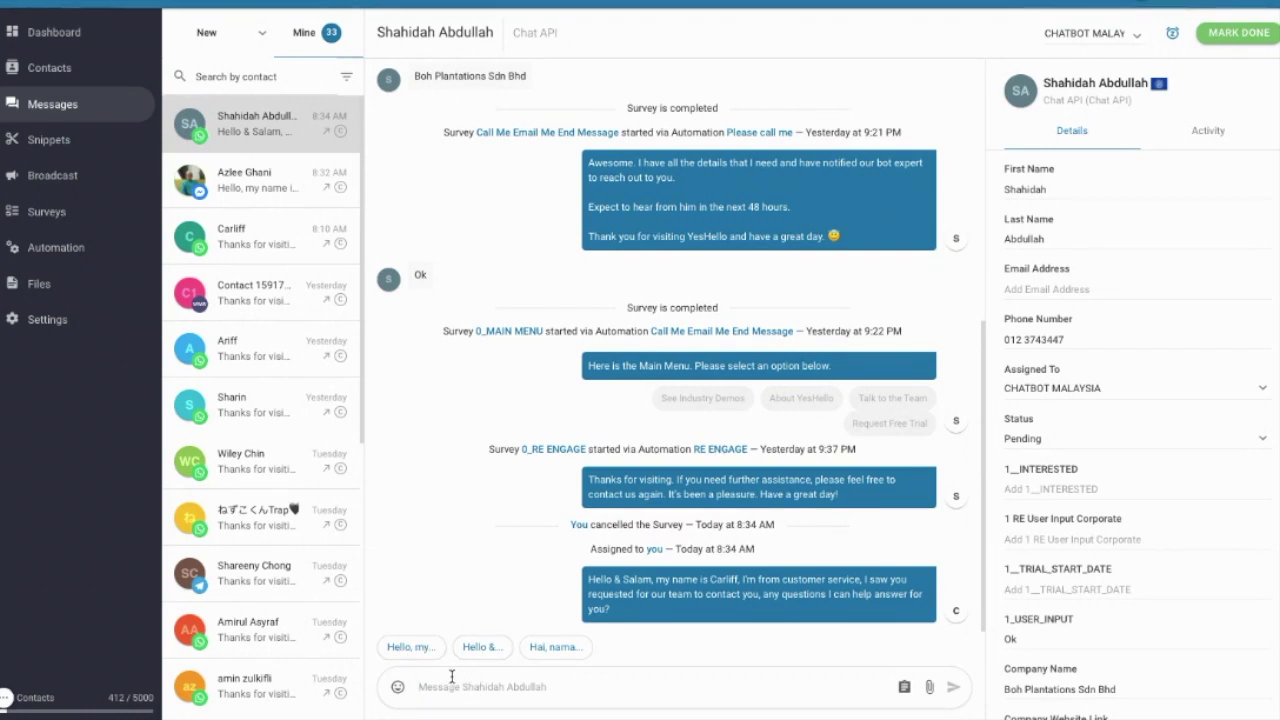
Insert the 'Hello not bot' snippet into the reply from the / snippet menu
type("/")
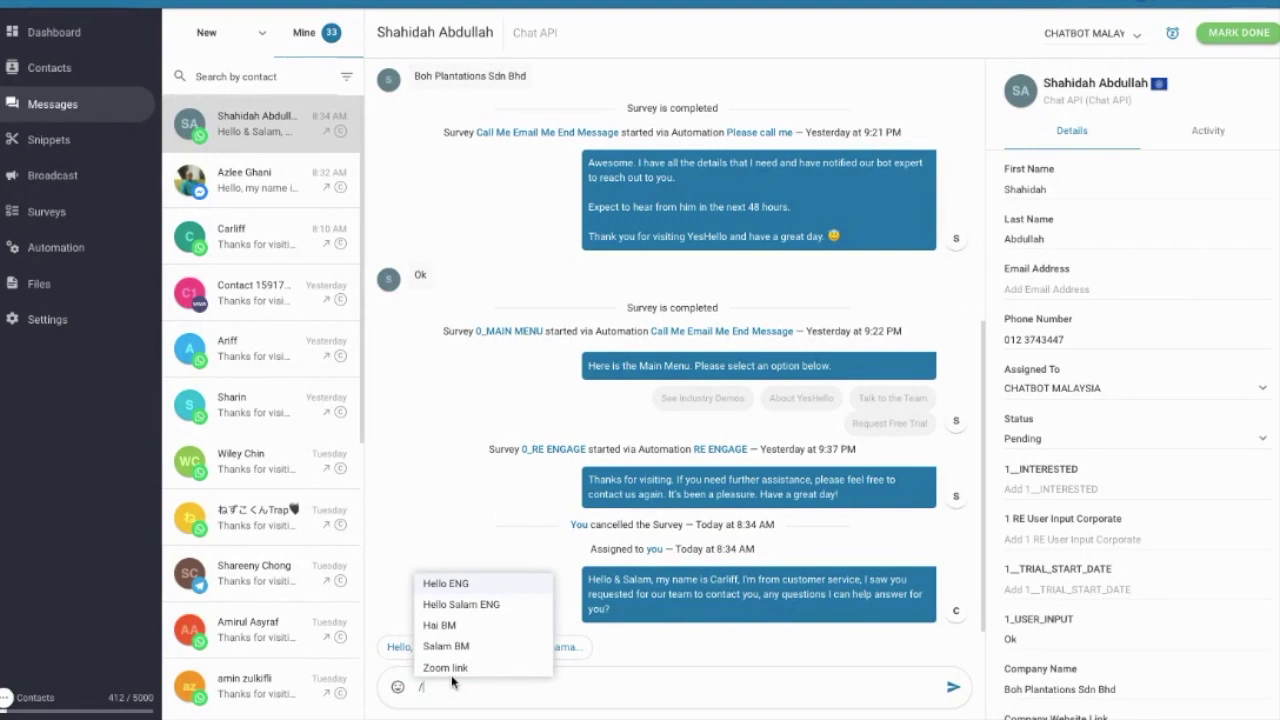
key("Up")
key("Up")
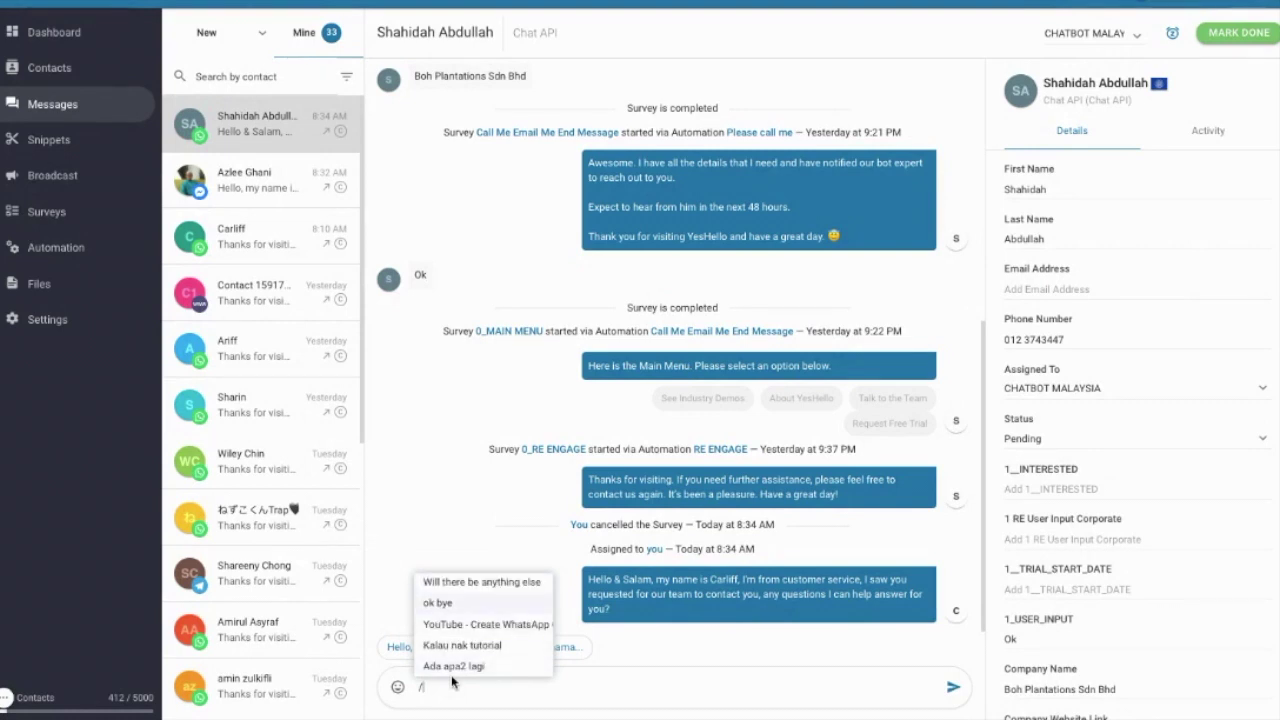
key("Up")
key("Up")
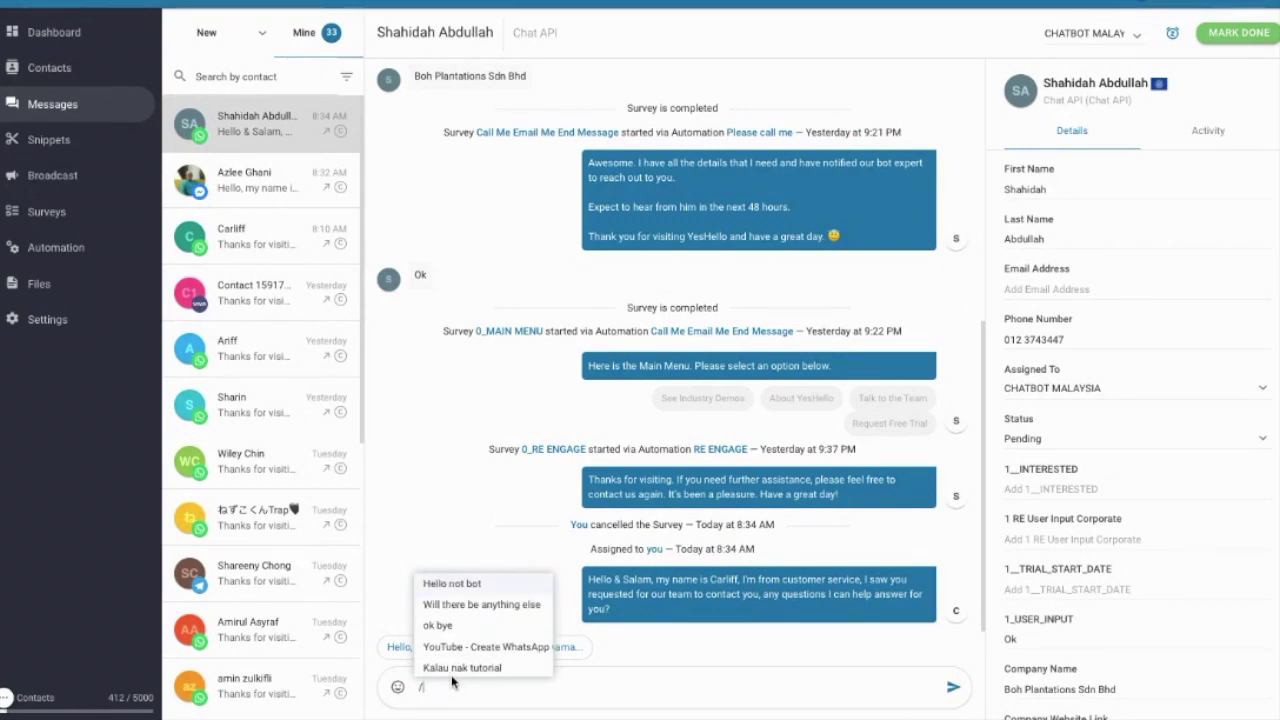
key("Return")
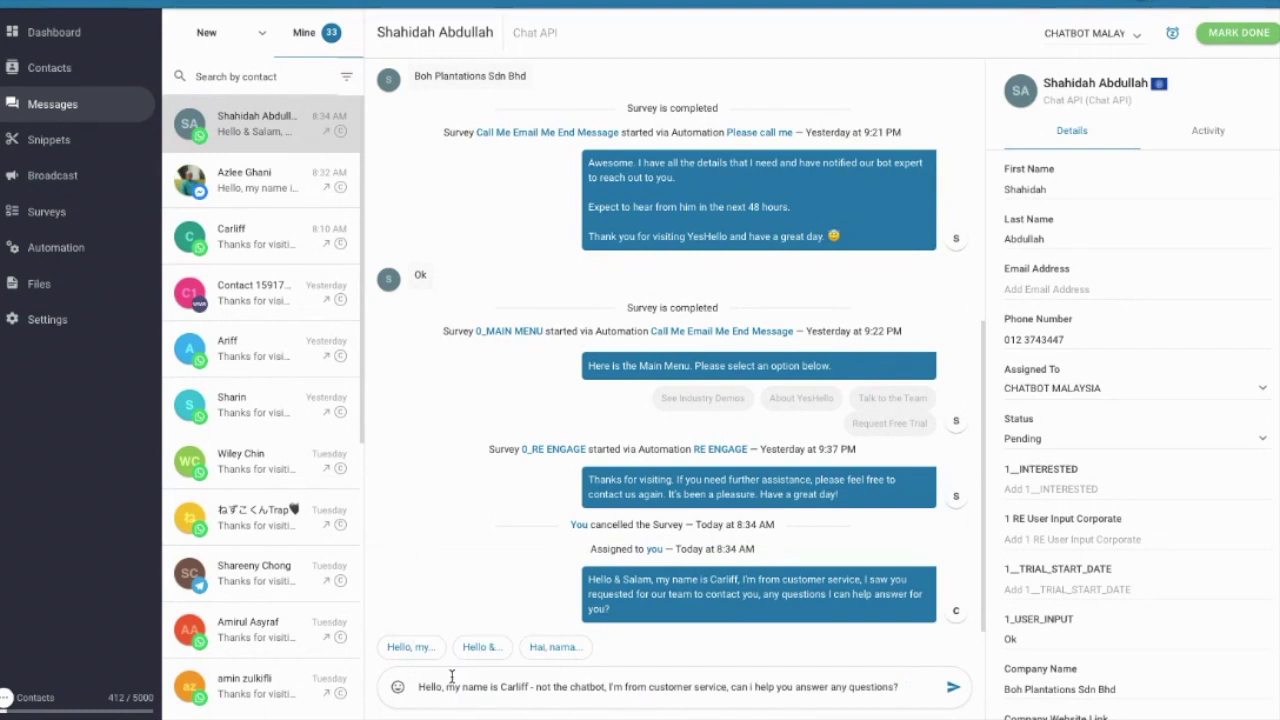
triple_click(527, 686)
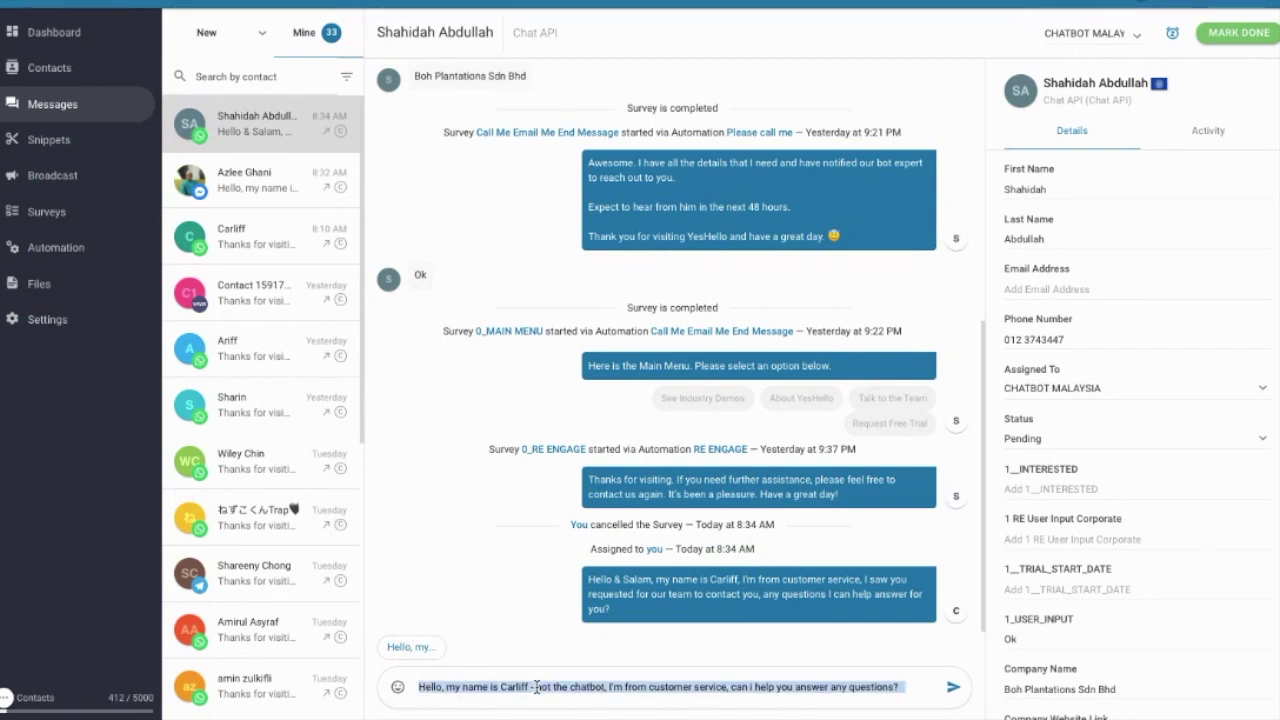
left_click(483, 590)
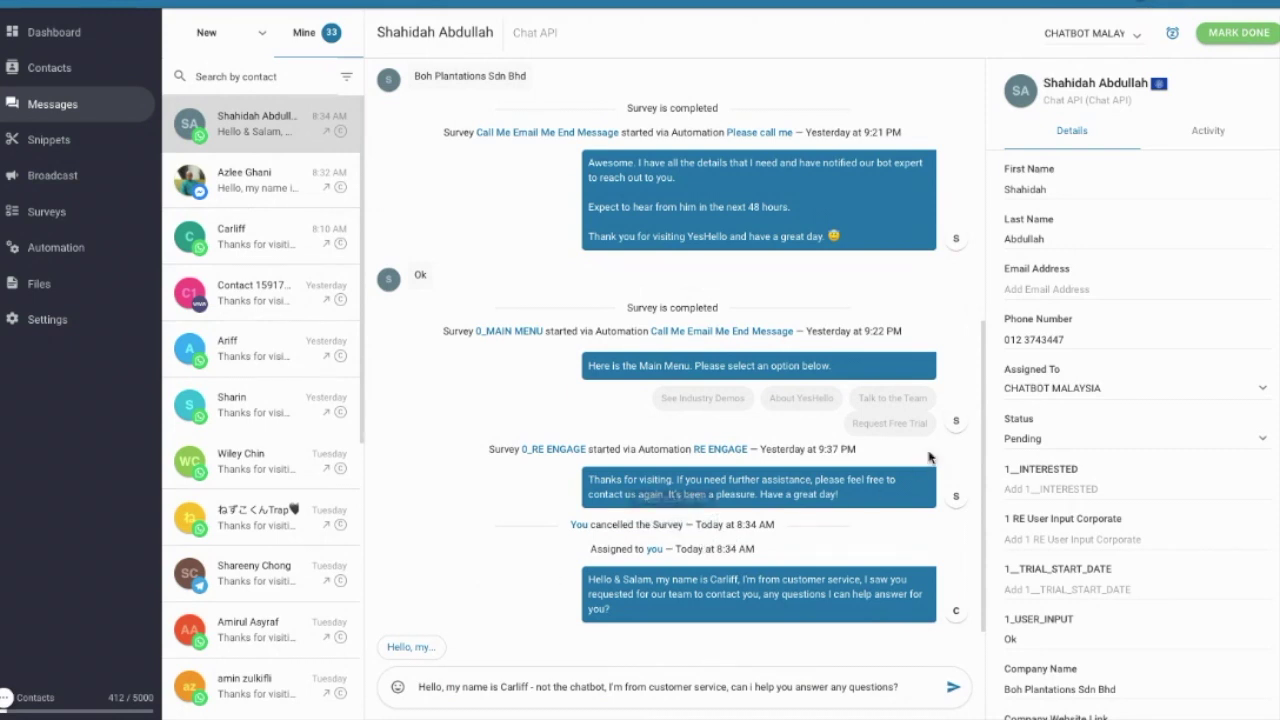
View the contact's Activity and Details tabs, then the Automation rules list
left_click(1208, 133)
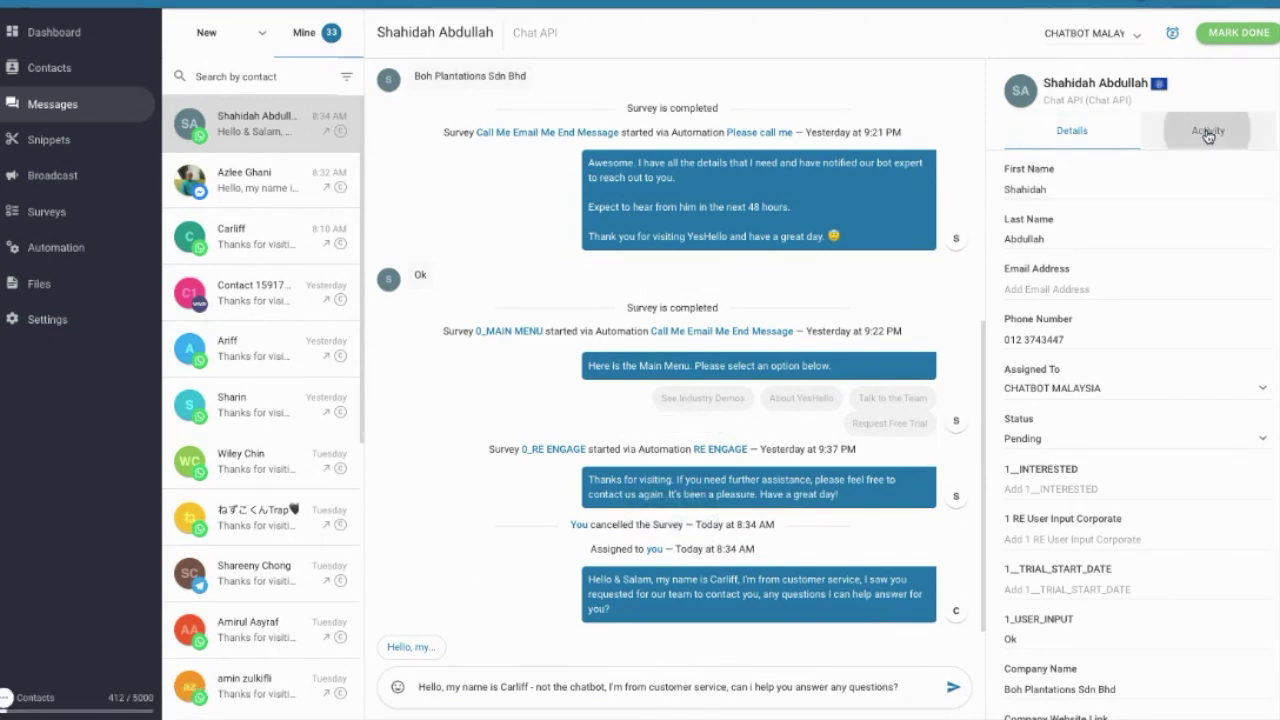
left_click(1071, 137)
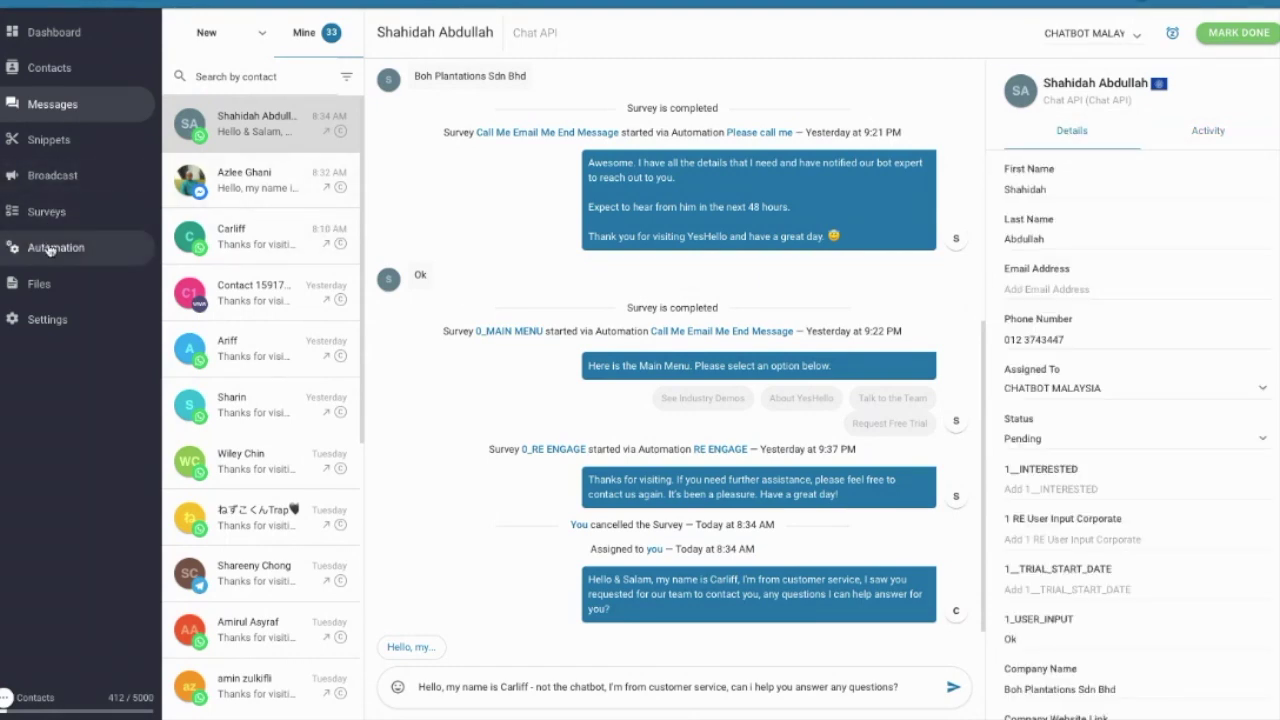
left_click(50, 249)
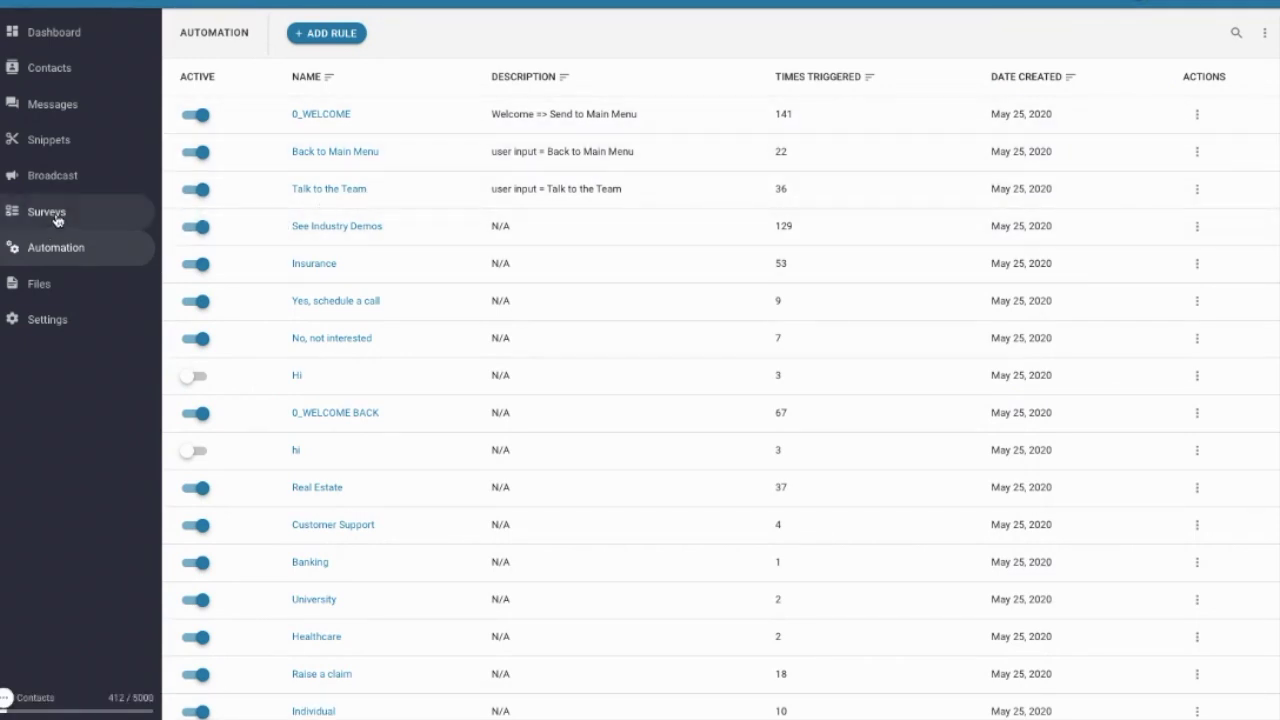
View the Surveys list, then the Files library with Amenities and Floor Plan images
left_click(57, 220)
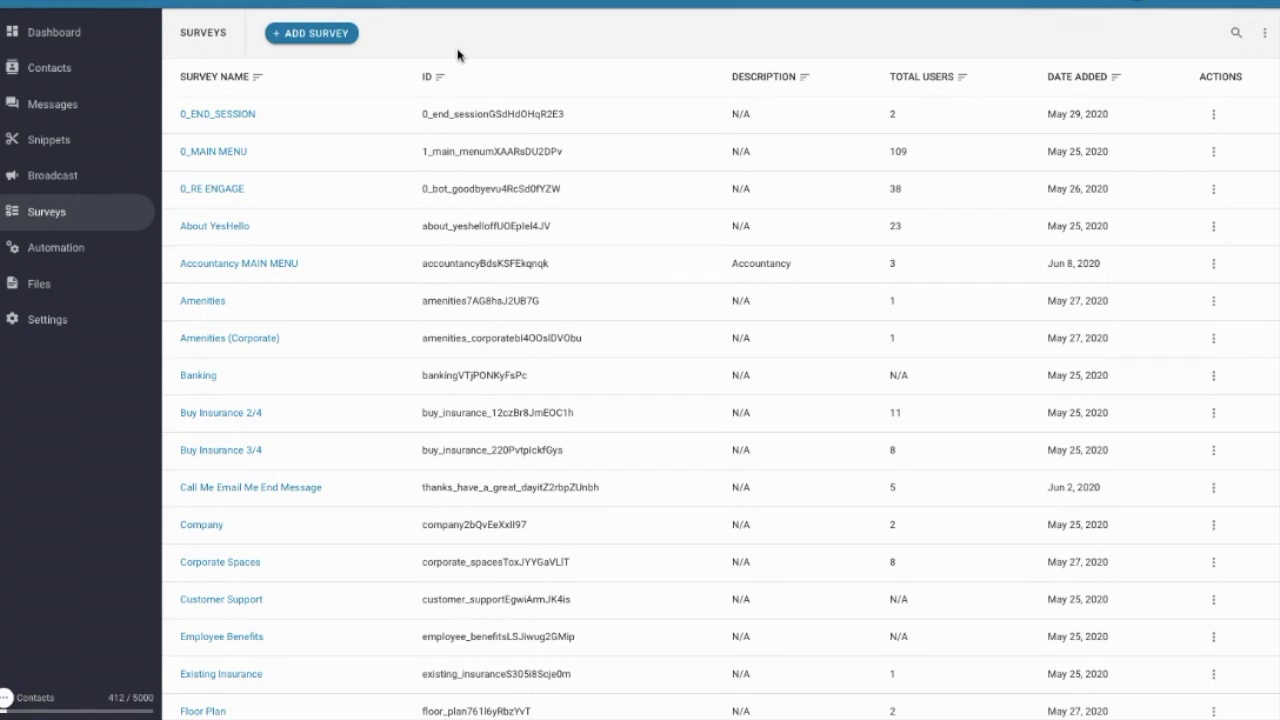
left_click(40, 284)
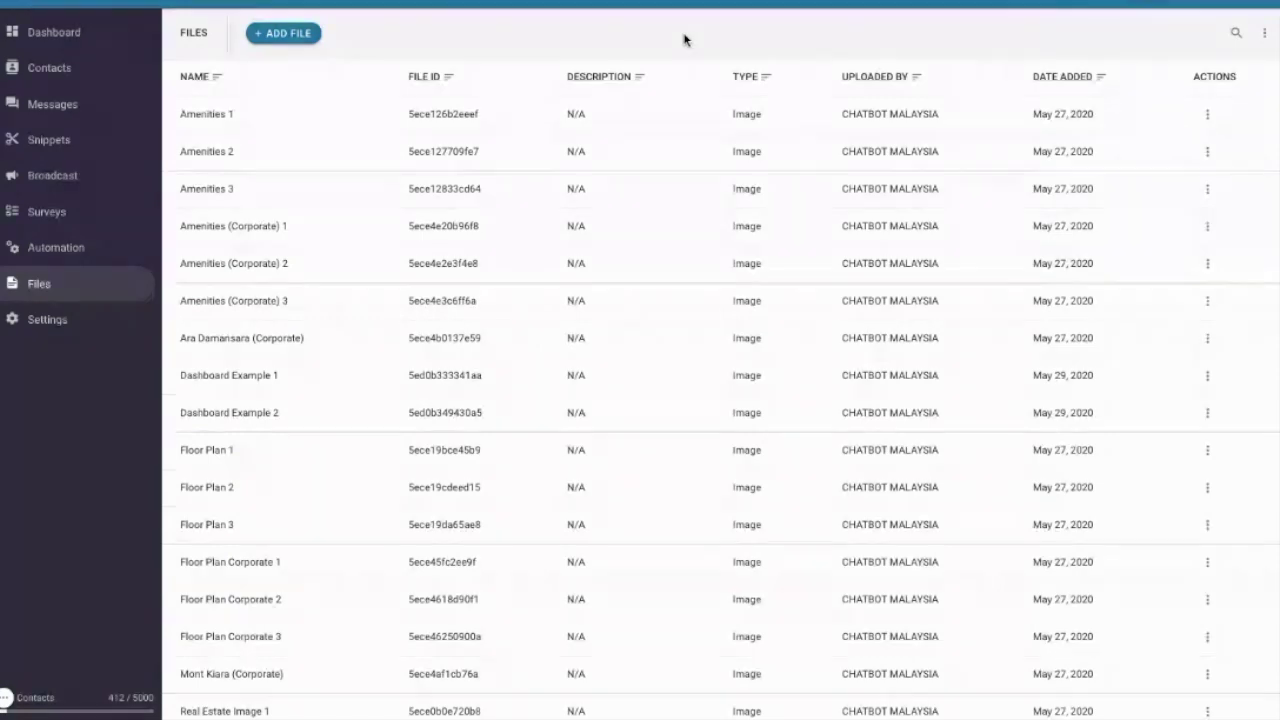
In a Mine conversation, start and cancel both Send a Survey and Send a File
left_click(54, 114)
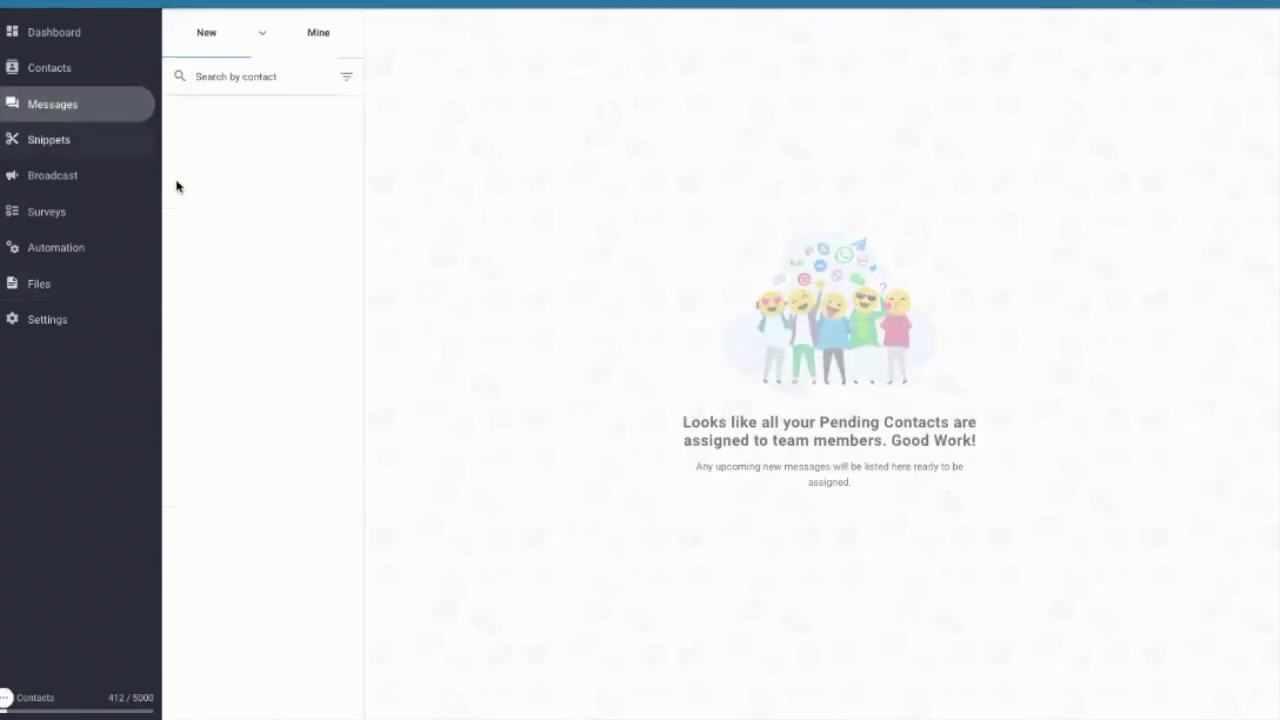
left_click(311, 40)
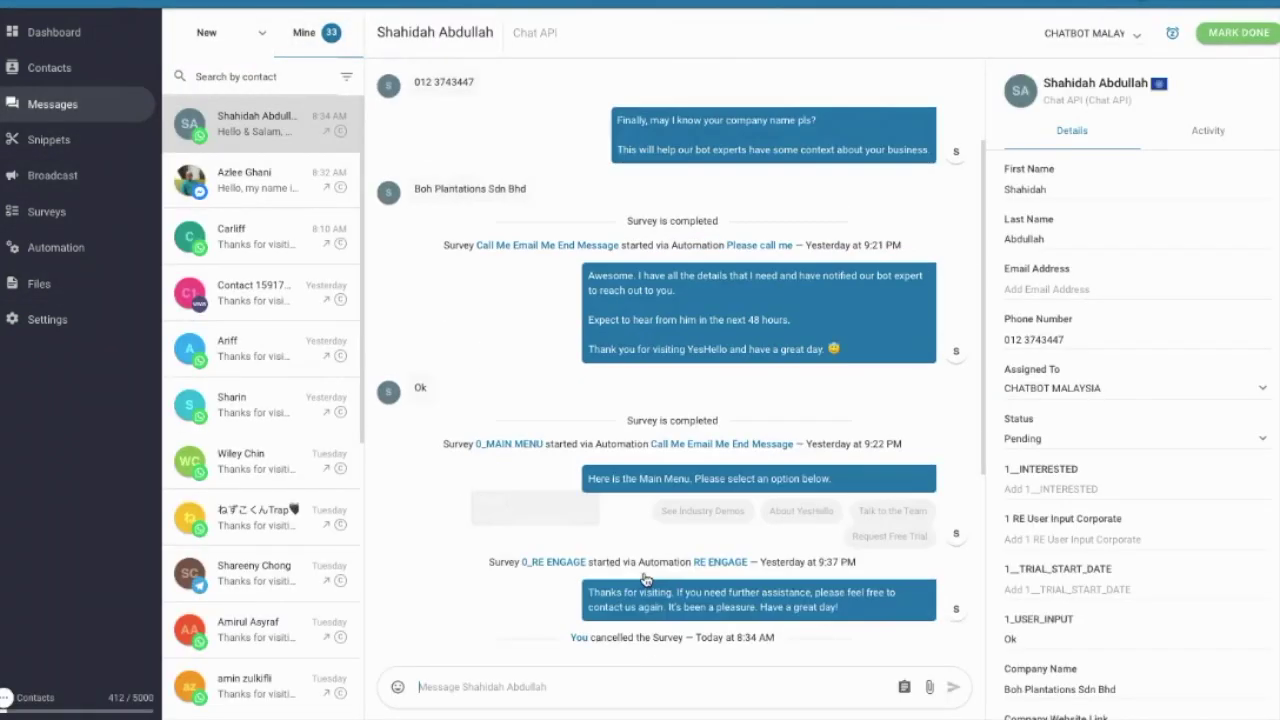
left_click(904, 690)
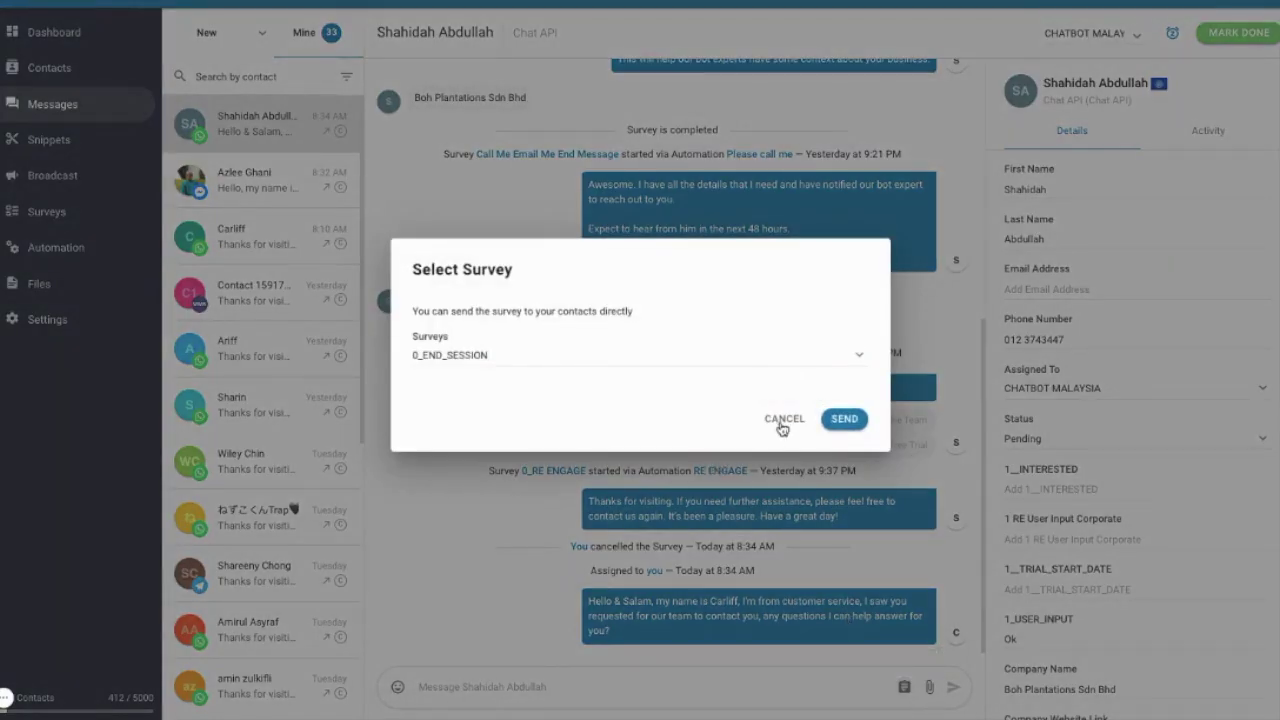
left_click(784, 418)
left_click(930, 688)
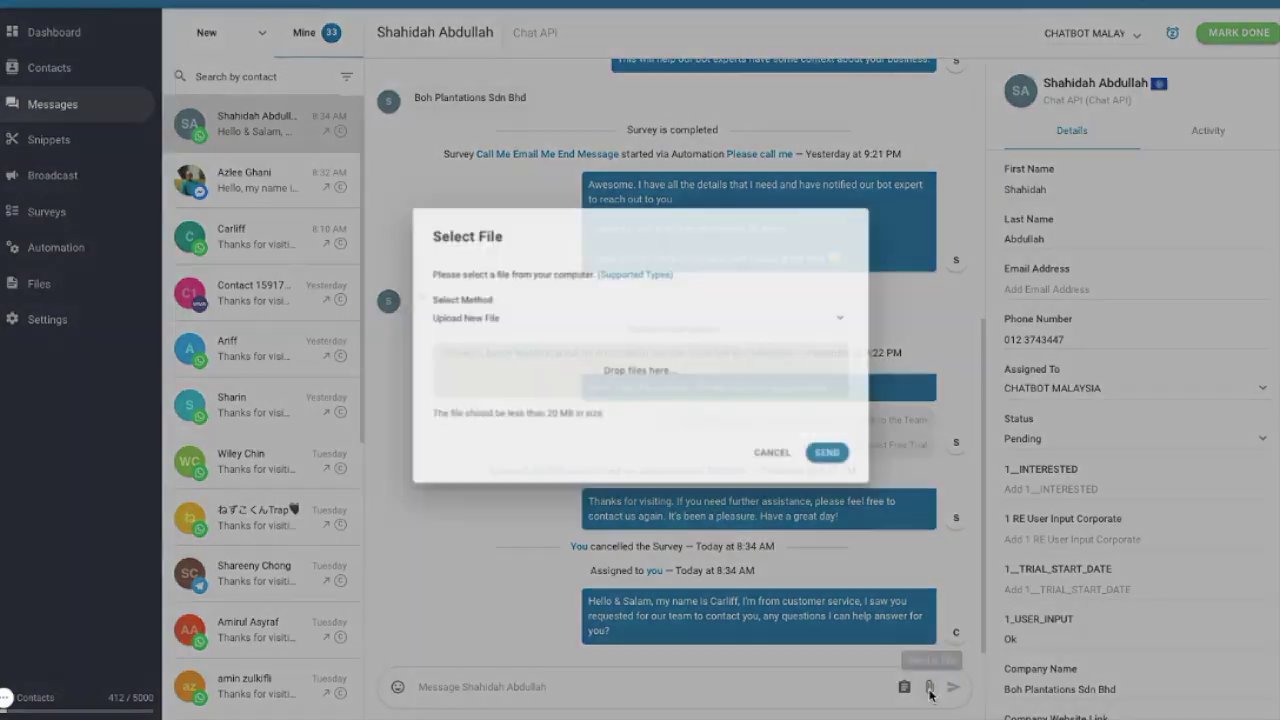
left_click(779, 466)
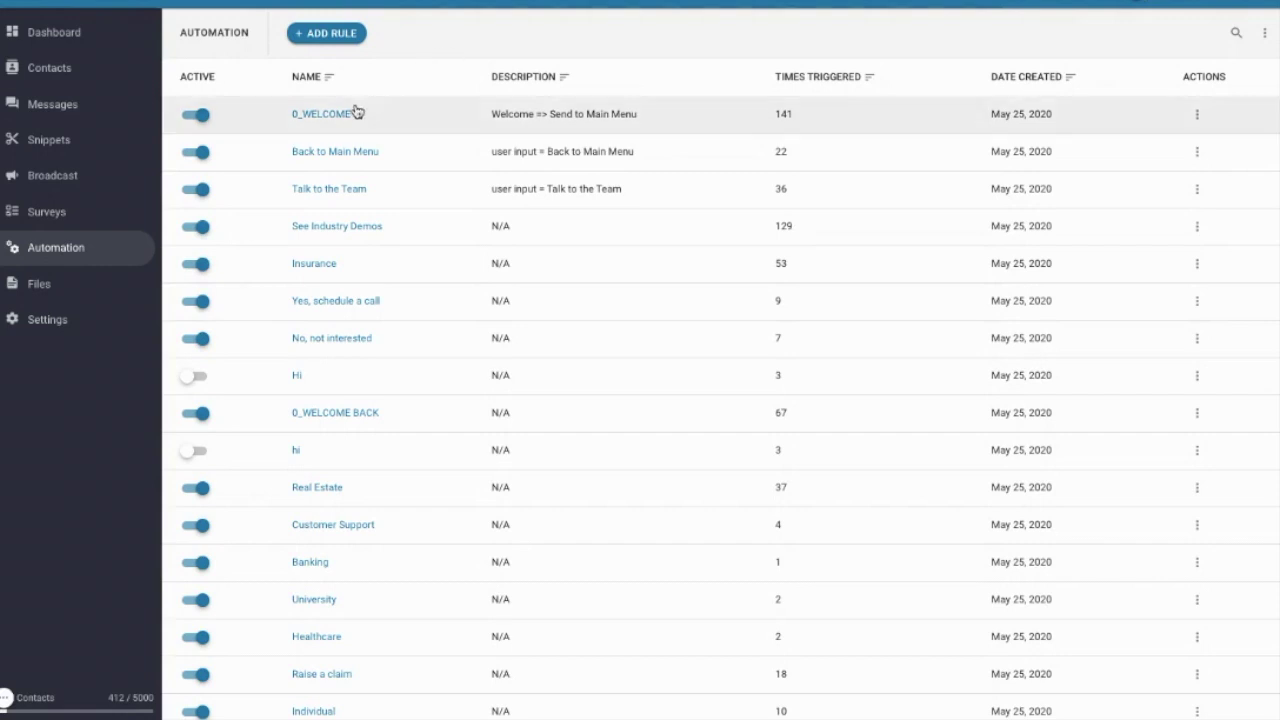
Return to the Dashboard showing 143 subscribed contacts and 3,089 messages
left_click(42, 34)
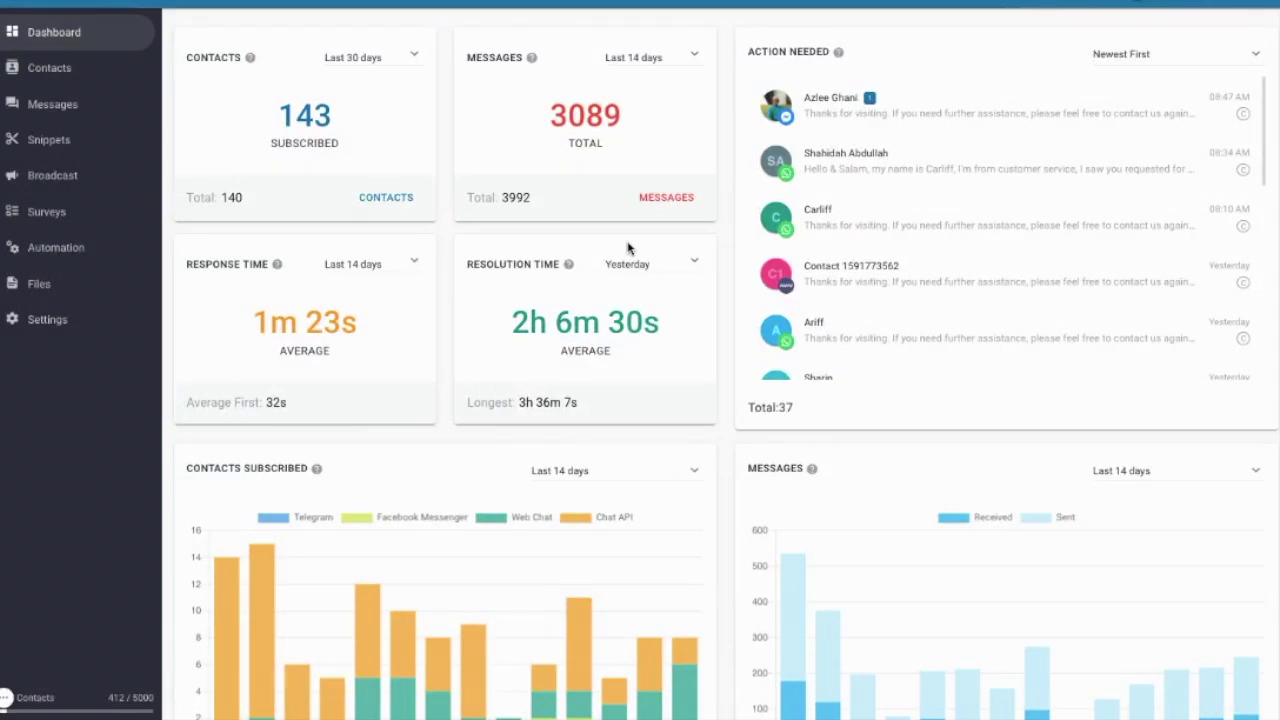
left_click(7, 698)
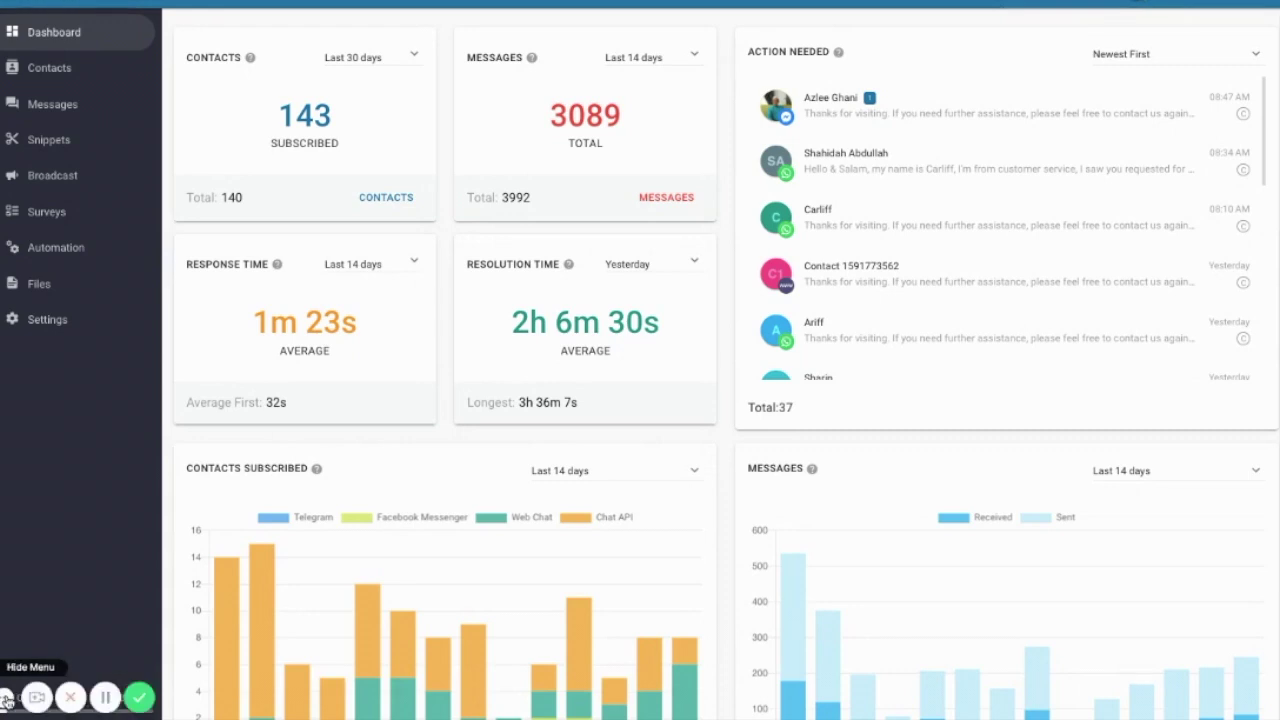